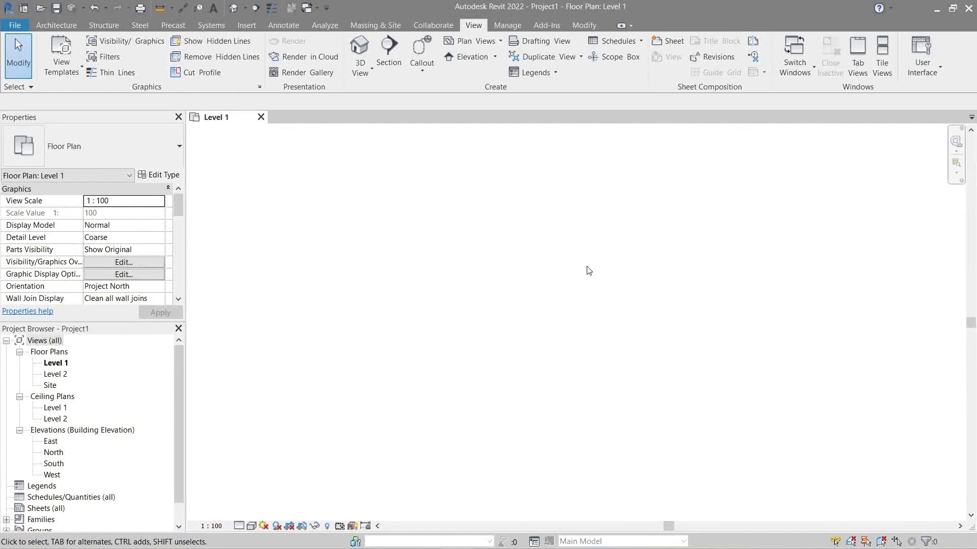
- From the Structure tab, draw vertical grid 3 on Level 1 with the Grid tool (GR)
left_click(56, 25)
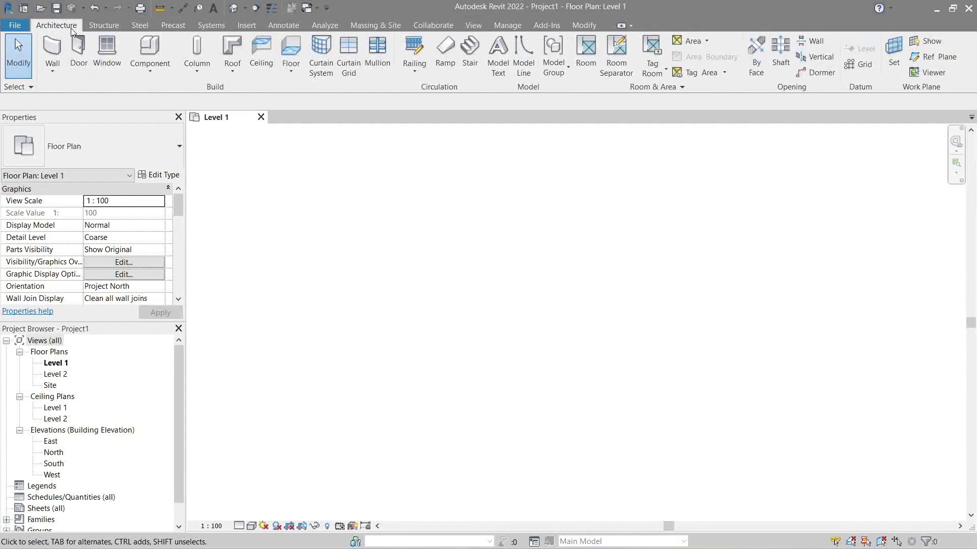
left_click(97, 27)
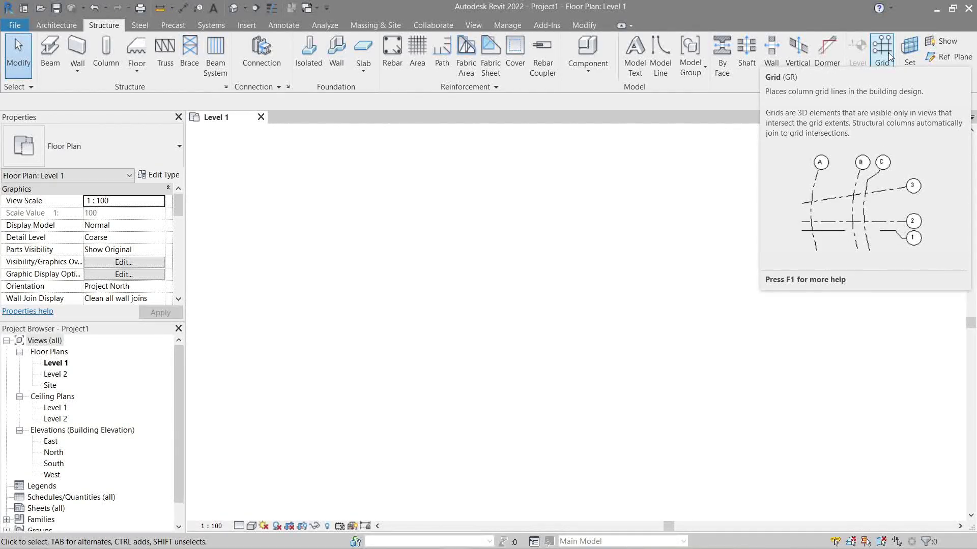
key("g")
key("r")
left_click(463, 244)
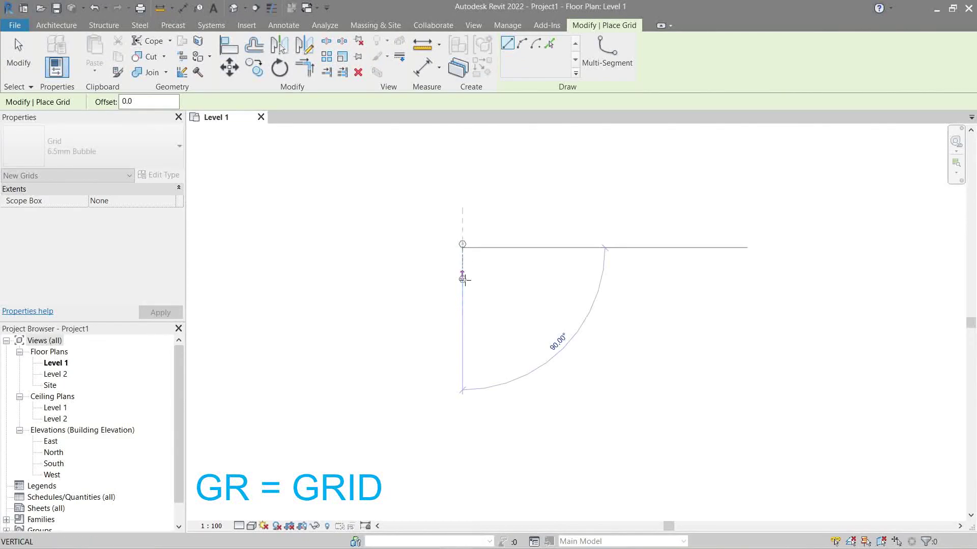
left_click(462, 376)
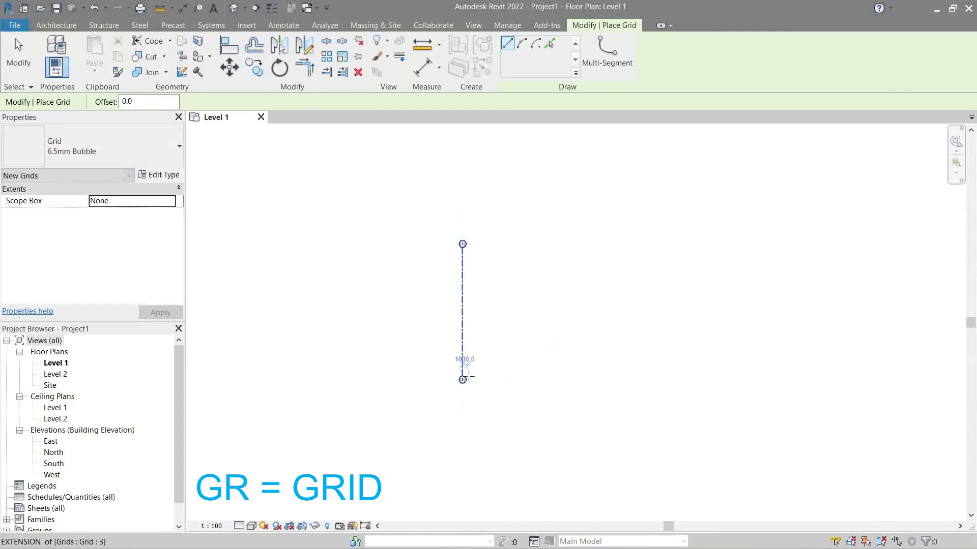
key("Escape")
key("Escape")
middle_click_drag(433, 308, 428, 376)
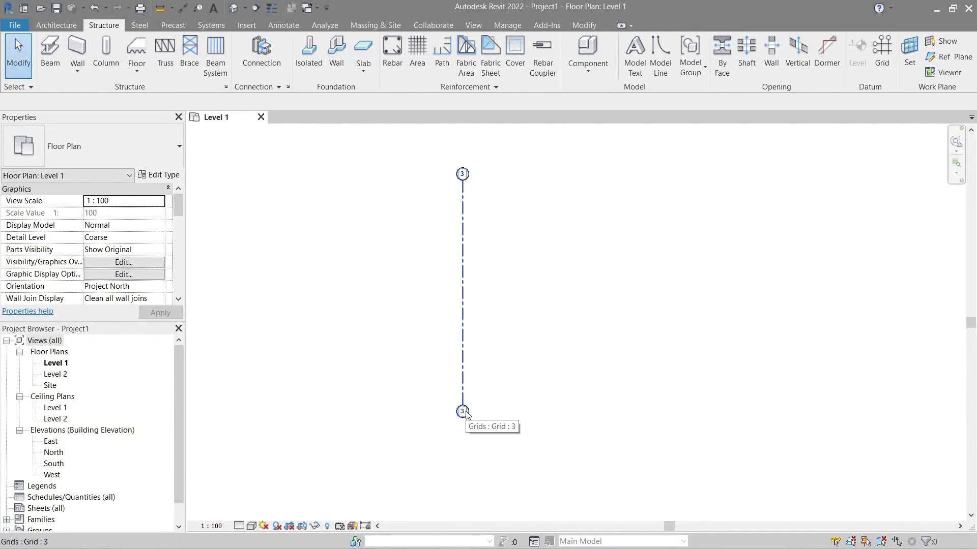
- Float the Properties palette over the plan, then select and deselect grid 3
left_click_drag(74, 118, 306, 164)
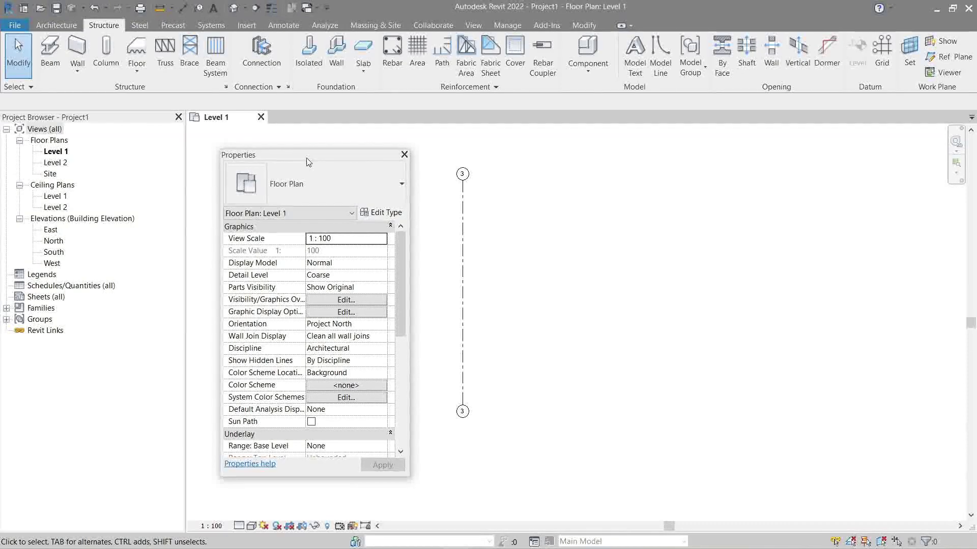
left_click_drag(551, 414, 436, 284)
left_click(531, 279)
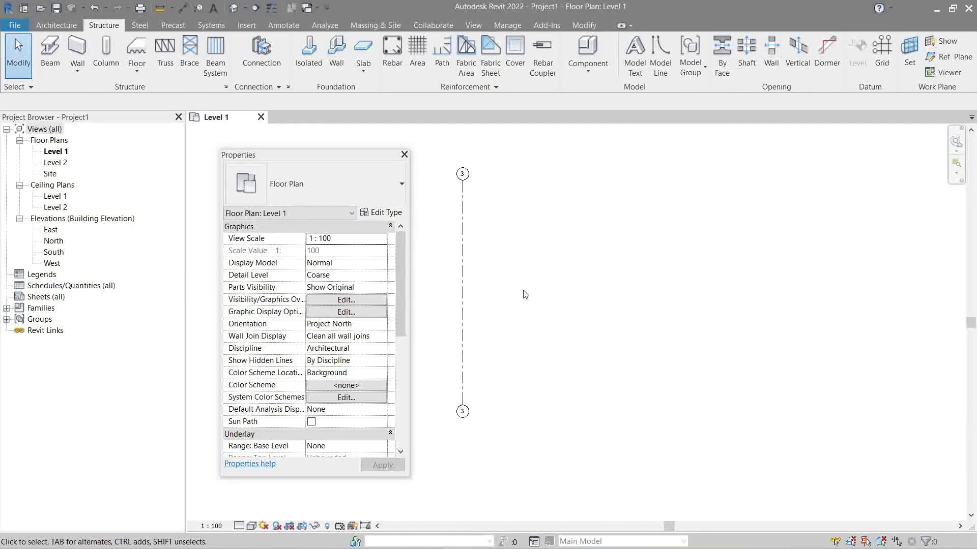
- Open grid 3's 6.5mm Bubble type properties and turn off Plan View Symbols End 2
left_click(462, 255)
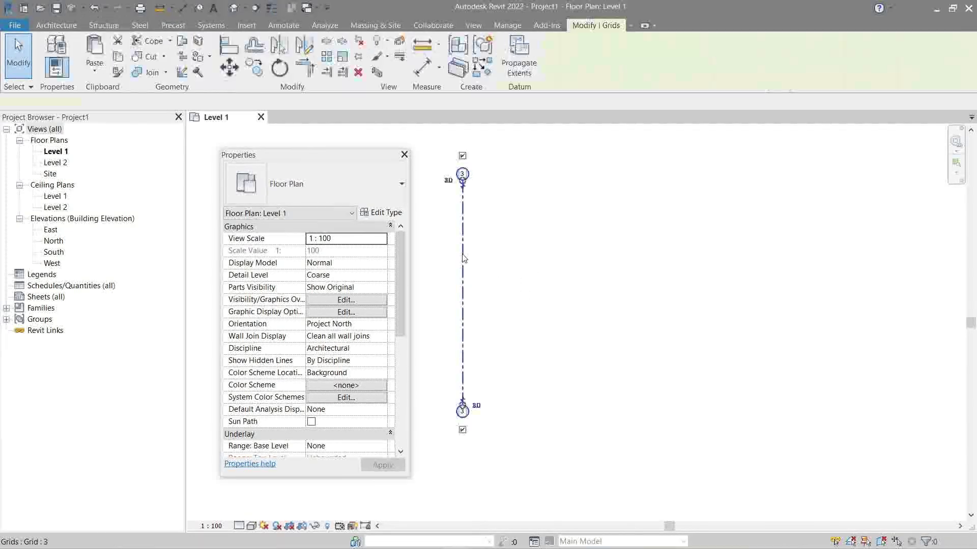
left_click(379, 216)
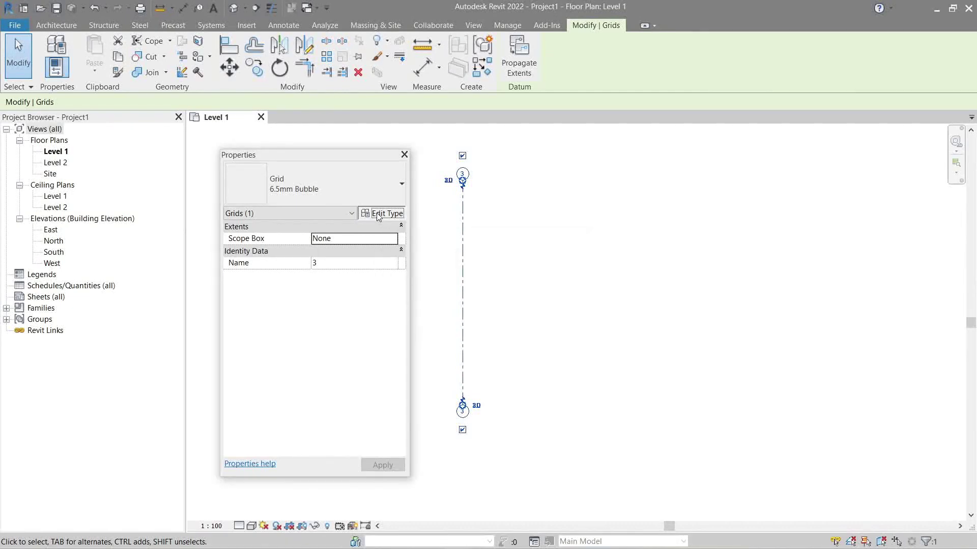
left_click_drag(570, 131, 639, 131)
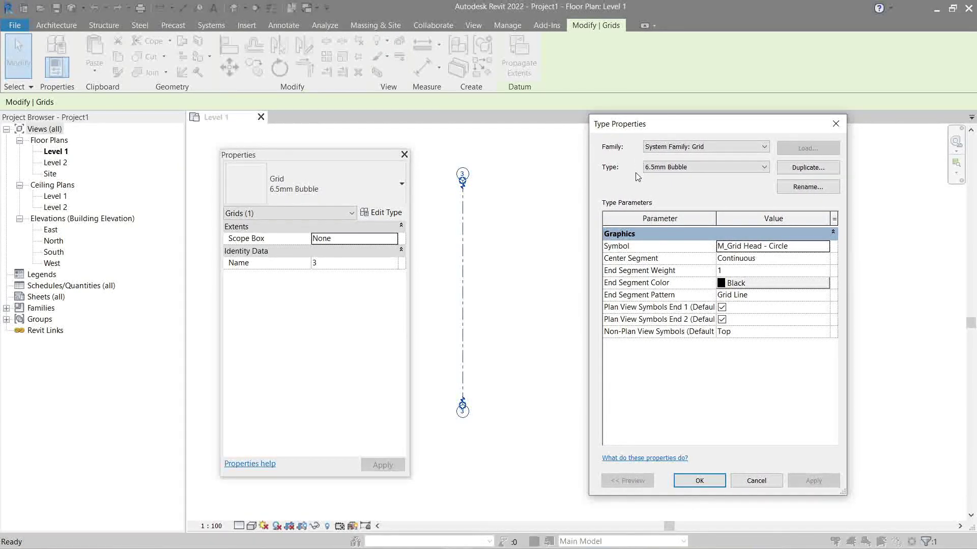
mouse_move(628, 249)
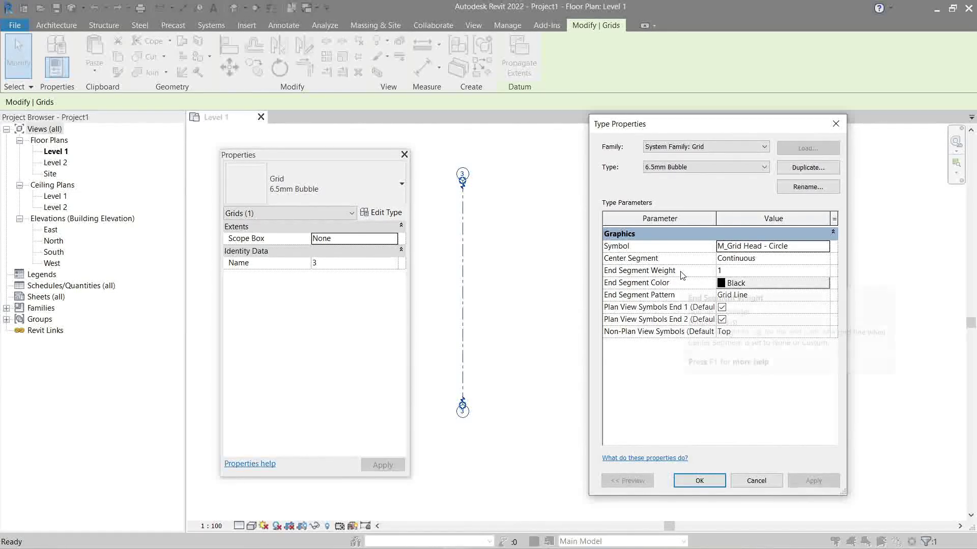
mouse_move(683, 275)
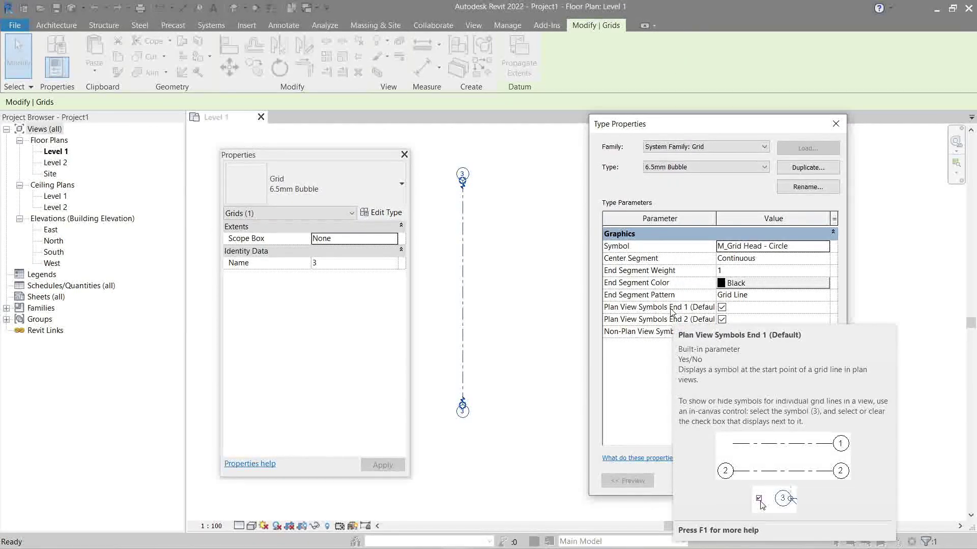
left_click(722, 320)
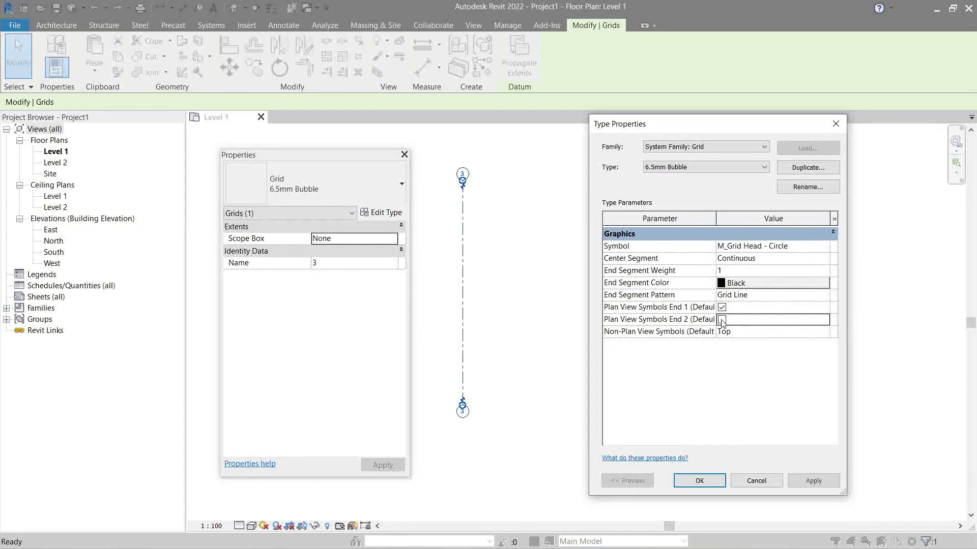
- Enable Plan View Symbols at both End 1 and End 2, apply, and close Type Properties
left_click(813, 481)
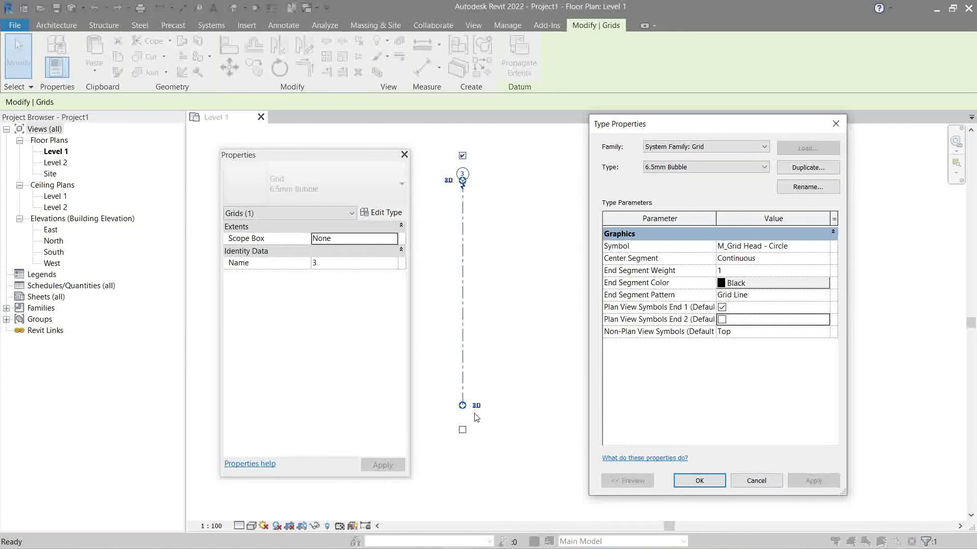
left_click(721, 307)
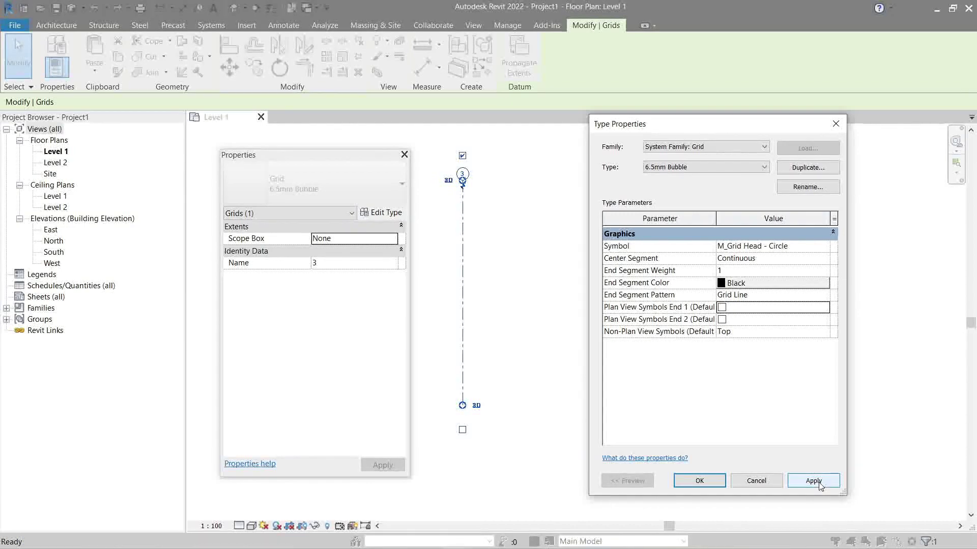
left_click(813, 481)
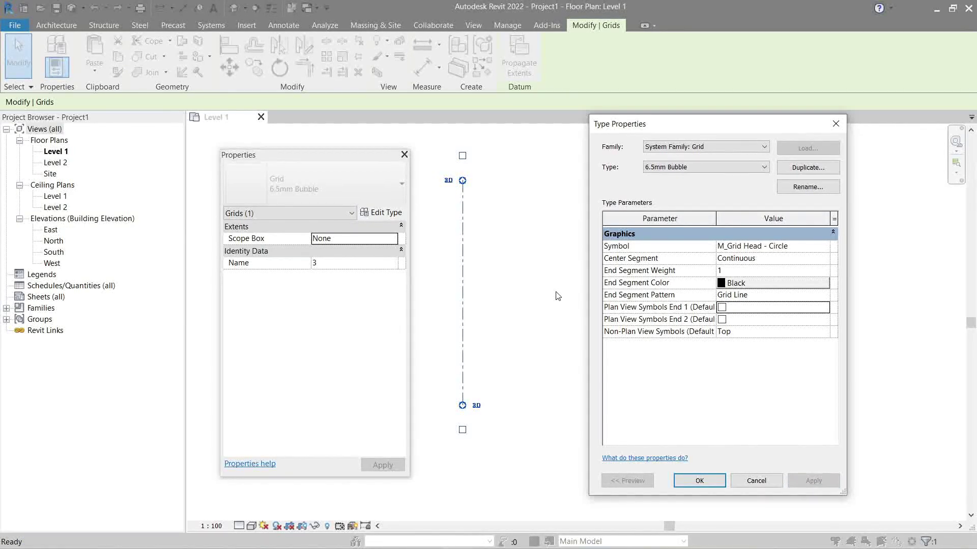
left_click(722, 308)
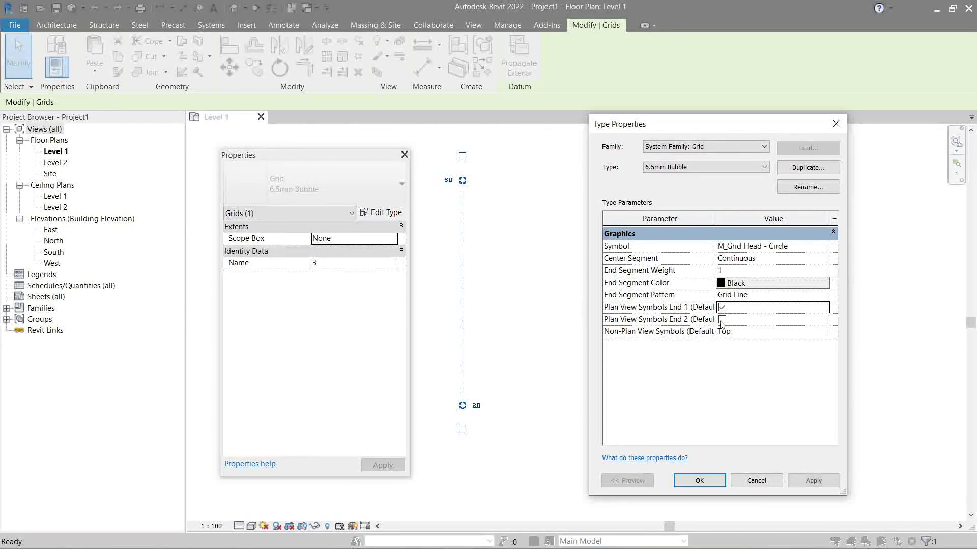
left_click(722, 319)
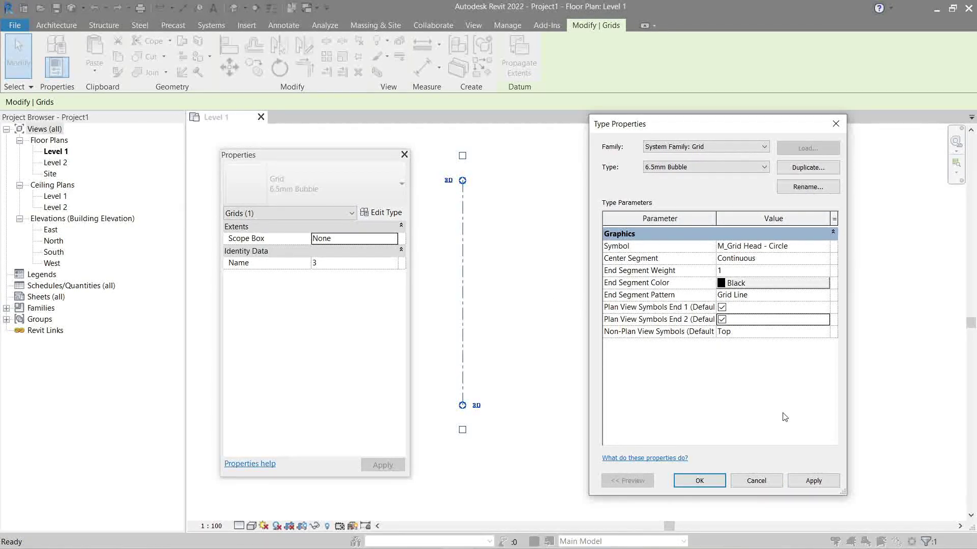
left_click(813, 481)
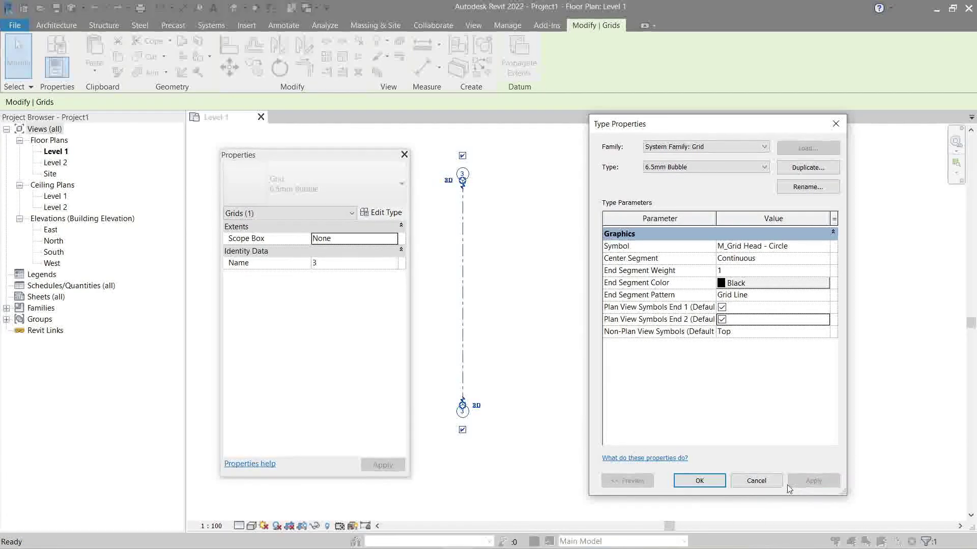
left_click(699, 481)
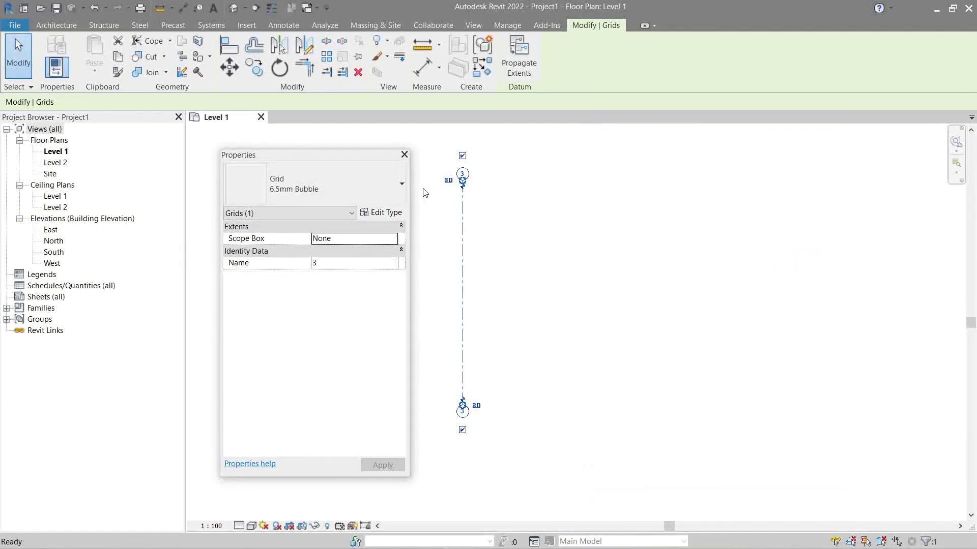
- Close the floating Properties palette and relabel the vertical grid as 1
left_click(404, 155)
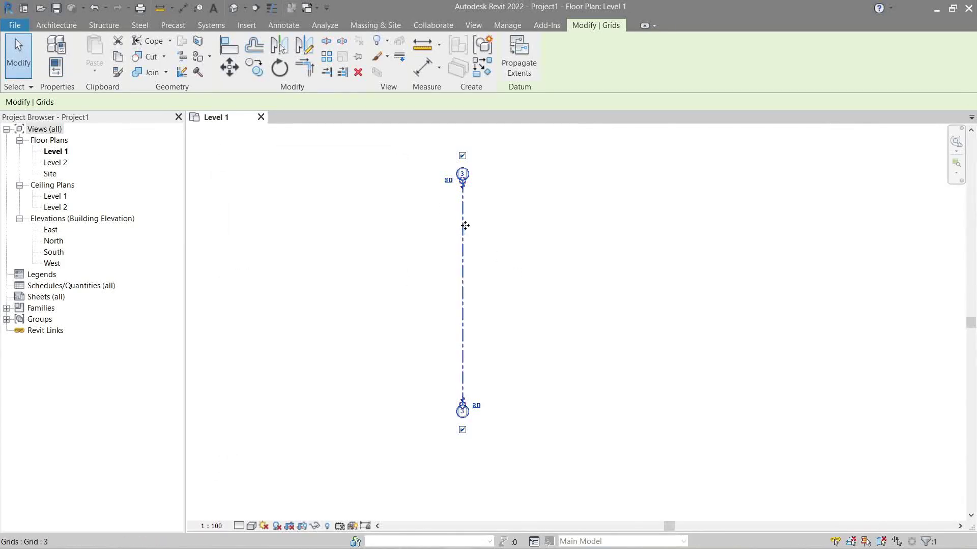
left_click(483, 199)
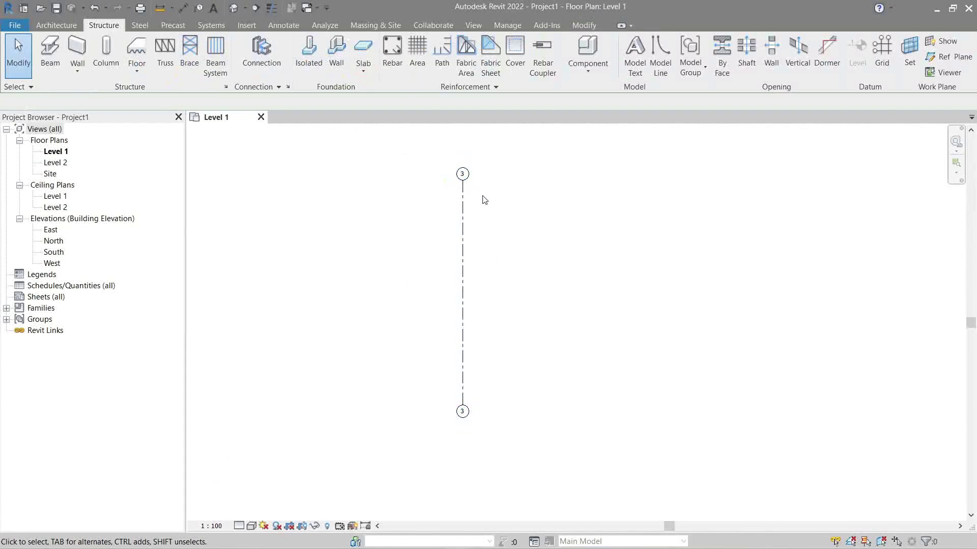
left_click(463, 177)
left_click(463, 175)
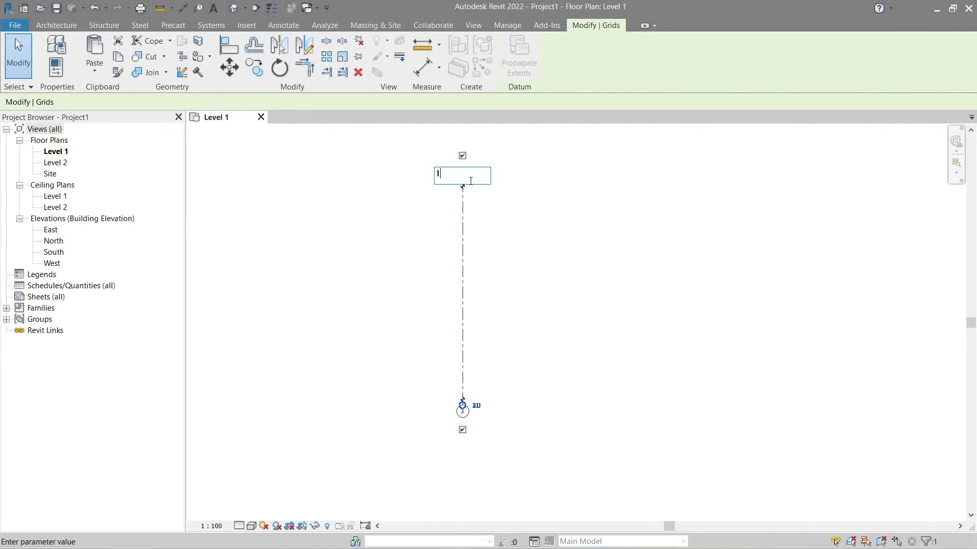
key("Return")
left_click(508, 231)
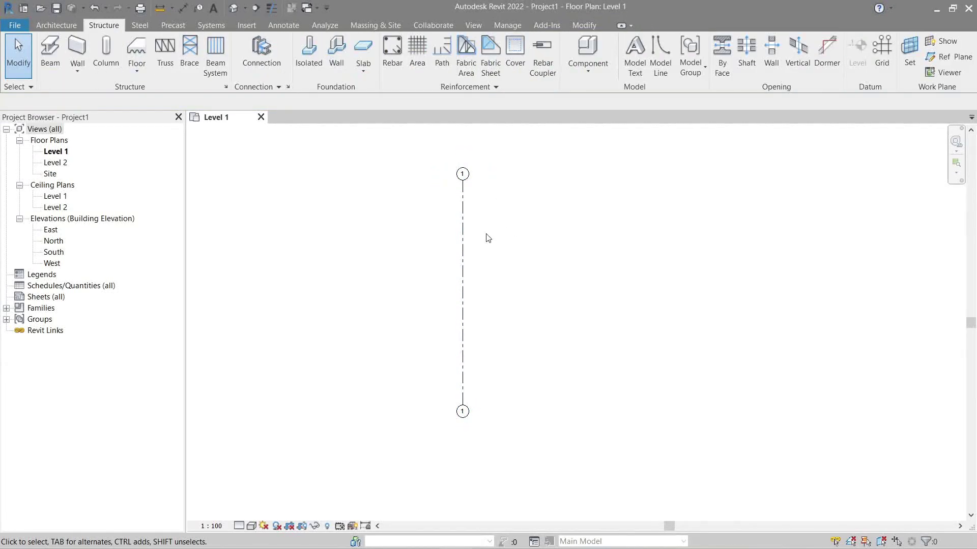
- Copy grid 1 rightward at spacings of 6000, 7000, 7000 and 10000, creating grids 2–5
left_click(463, 235)
key("c")
key("o")
left_click(463, 232)
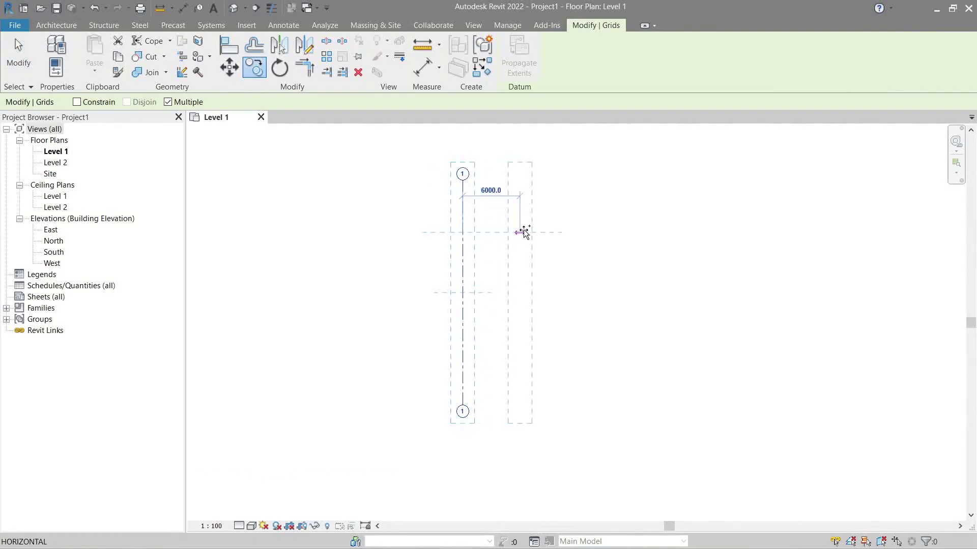
left_click(524, 232)
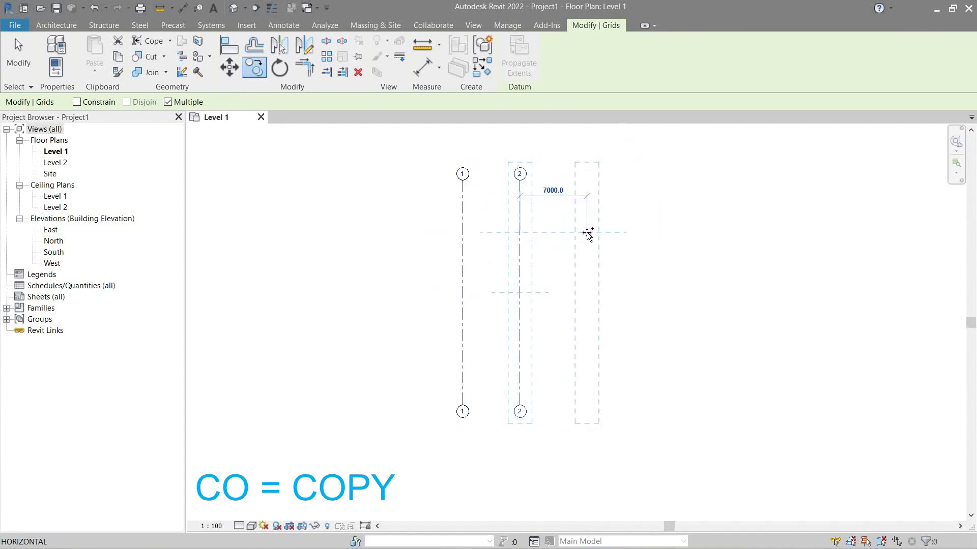
left_click(587, 233)
left_click(653, 232)
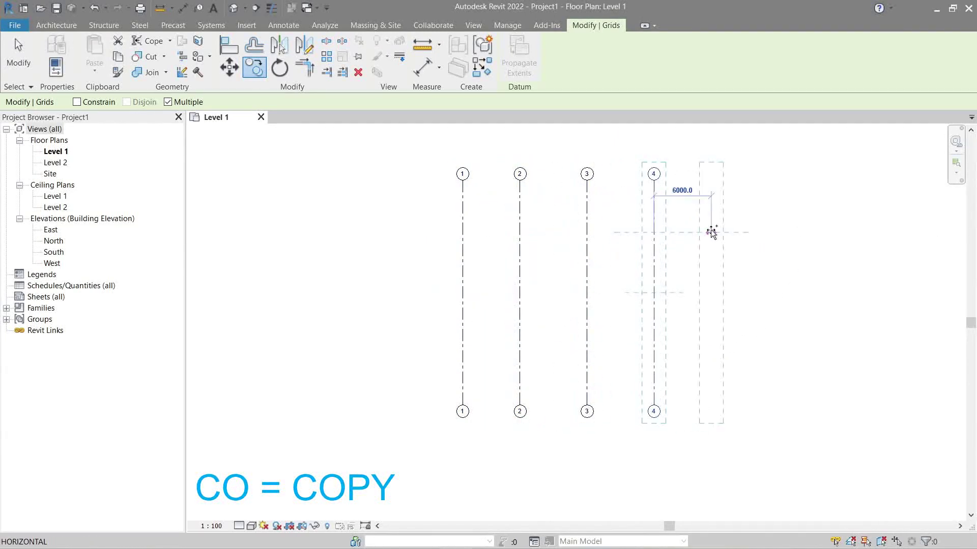
left_click(749, 229)
key("Escape")
key("Escape")
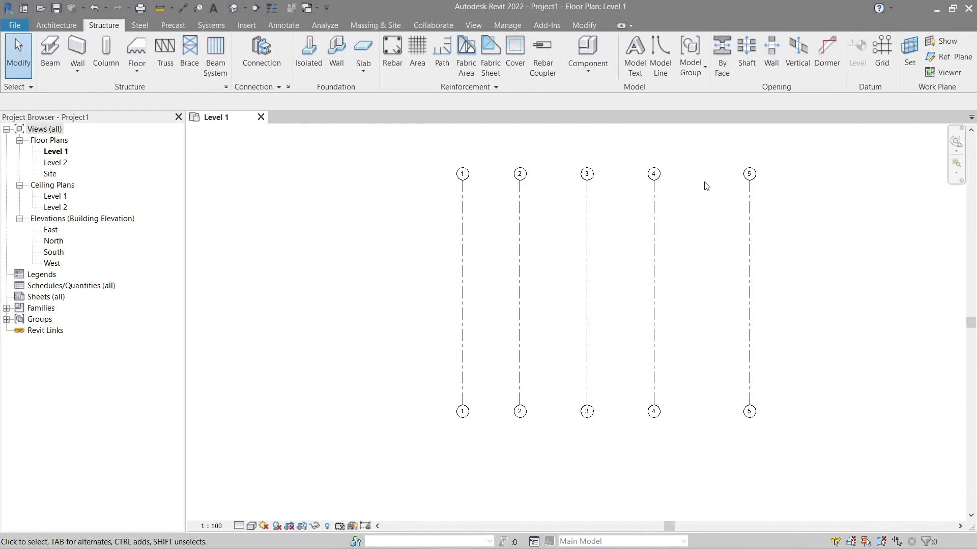
left_click(751, 214)
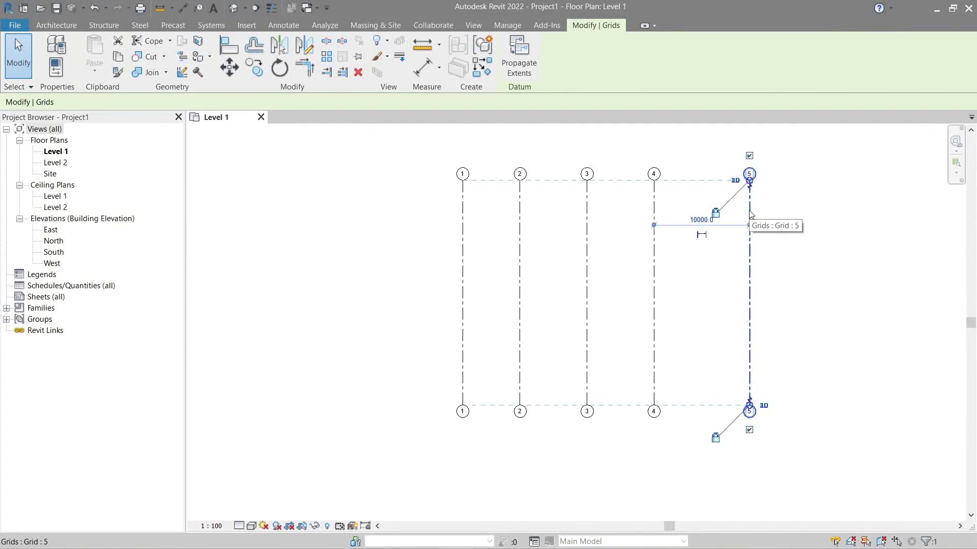
- Rotate grid 5 by 90° so it runs horizontally
key("r")
key("o")
left_click(739, 152)
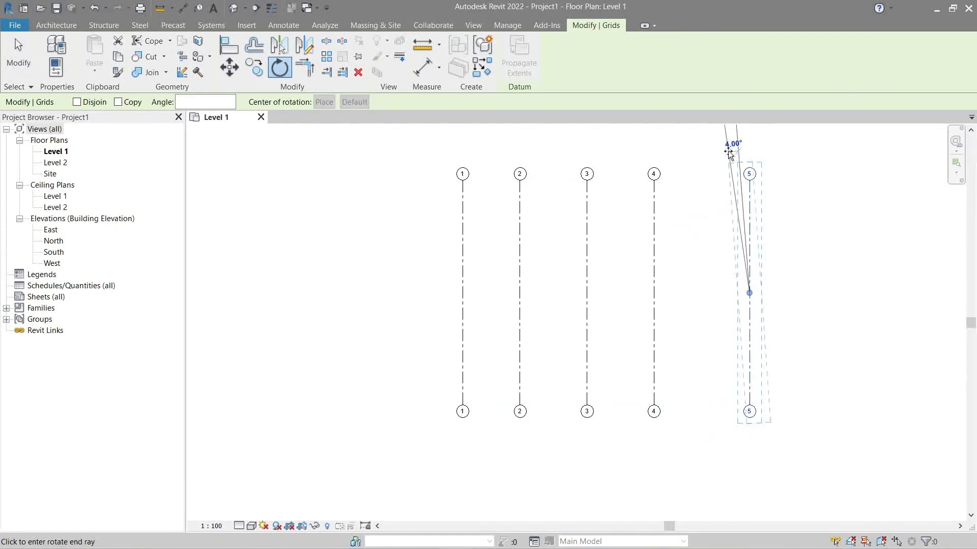
type("90")
key("Return")
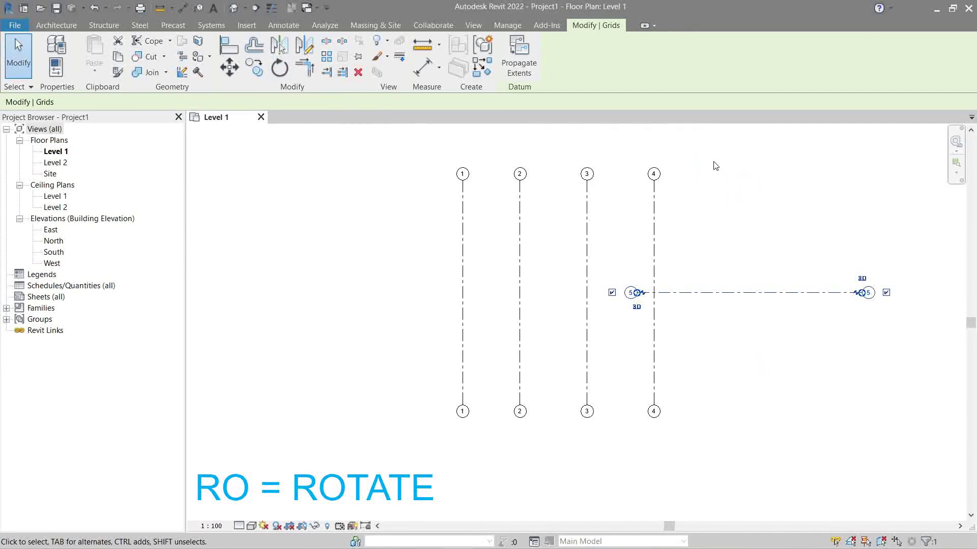
left_click(734, 270)
- Copy the horizontal grid up across grids 1–4 and rename the copy A
left_click(738, 293)
key("r")
key("o")
left_click(840, 292)
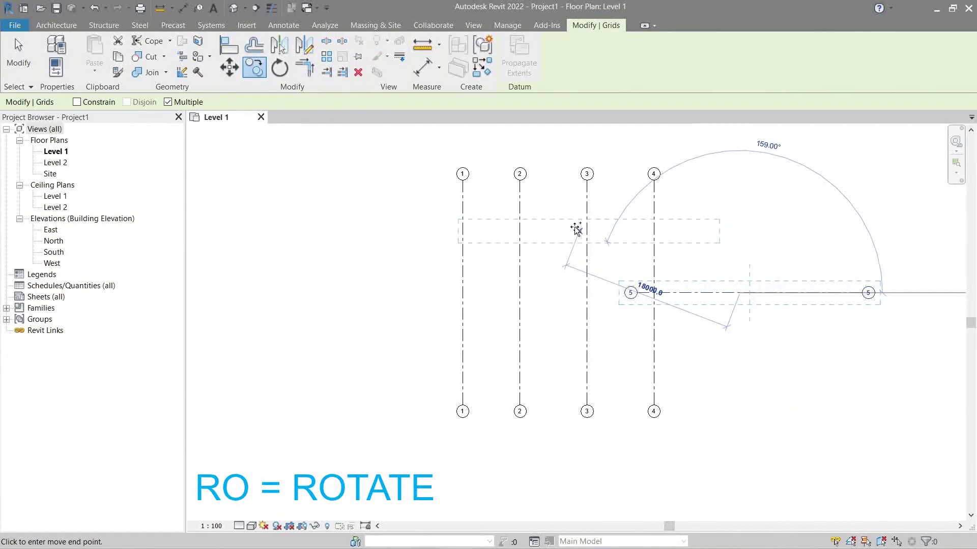
left_click(555, 219)
key("Escape")
key("Escape")
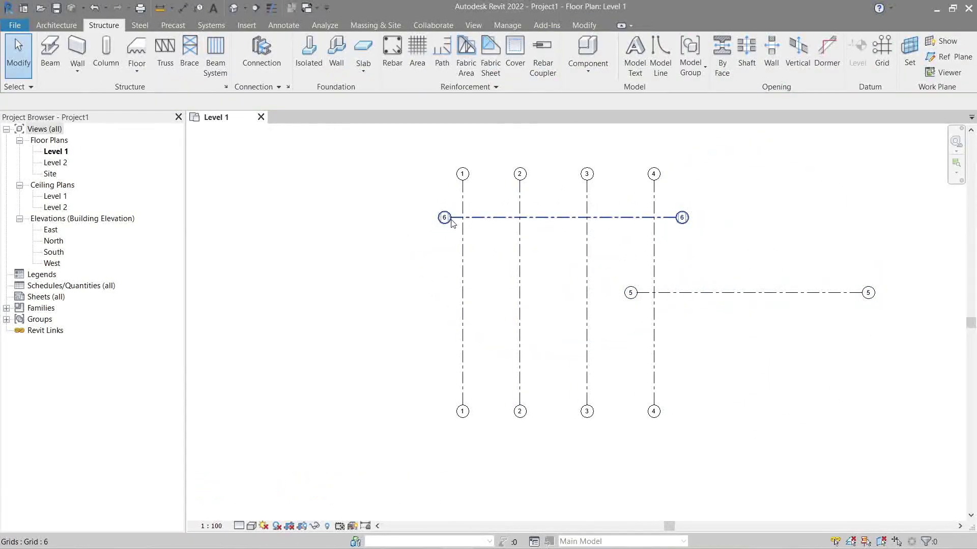
left_click(447, 220)
left_click(444, 217)
type("A")
key("Return")
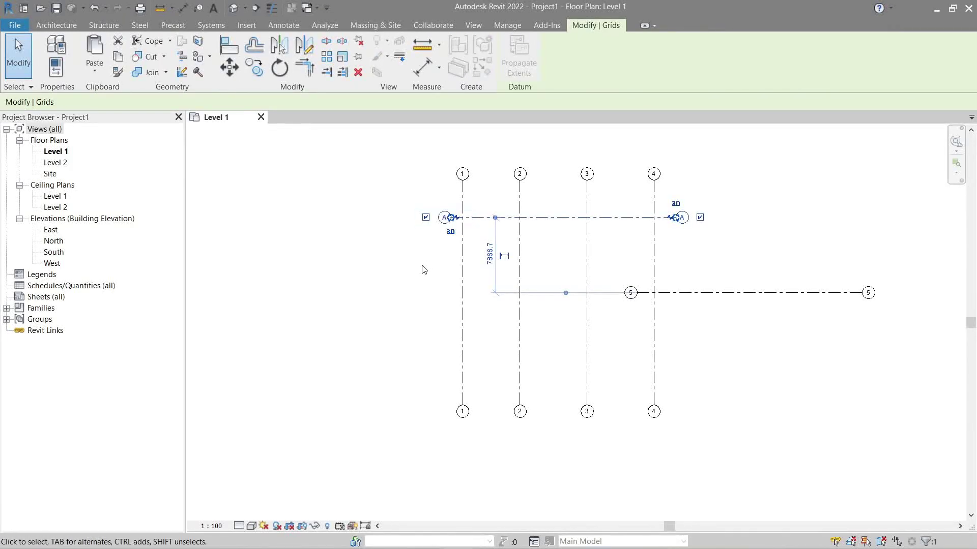
key("Escape")
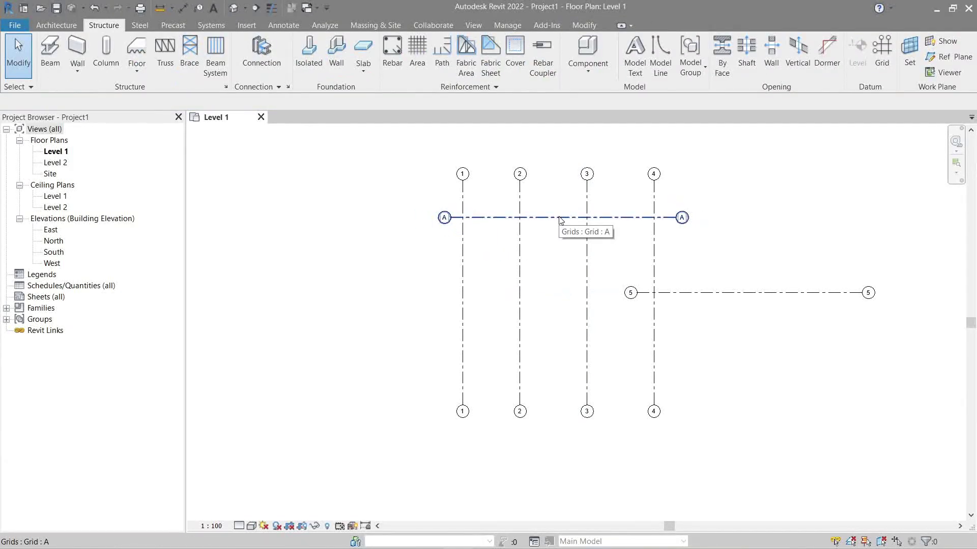
- Copy grid A downward to create grids B, C and D, with D 5000 below C
left_click(564, 221)
key("r")
key("o")
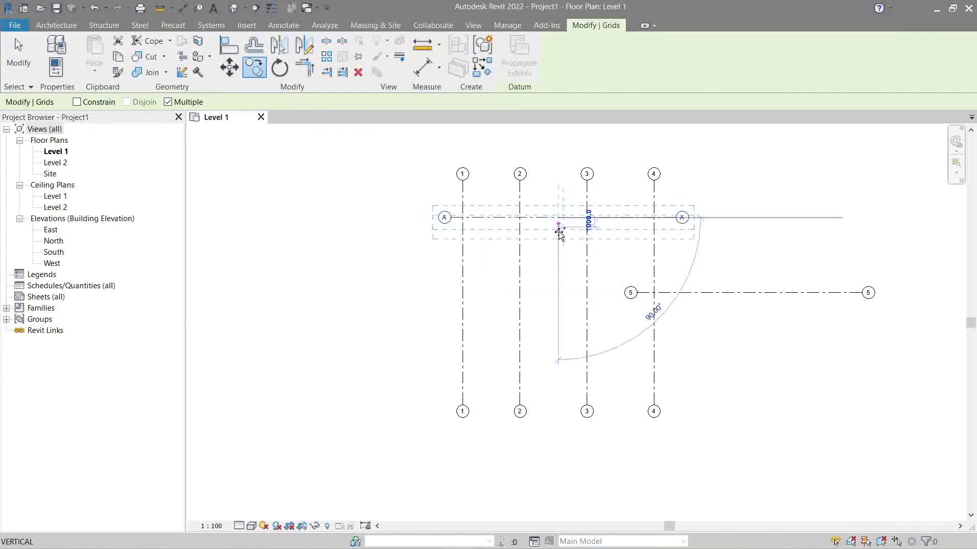
left_click(560, 273)
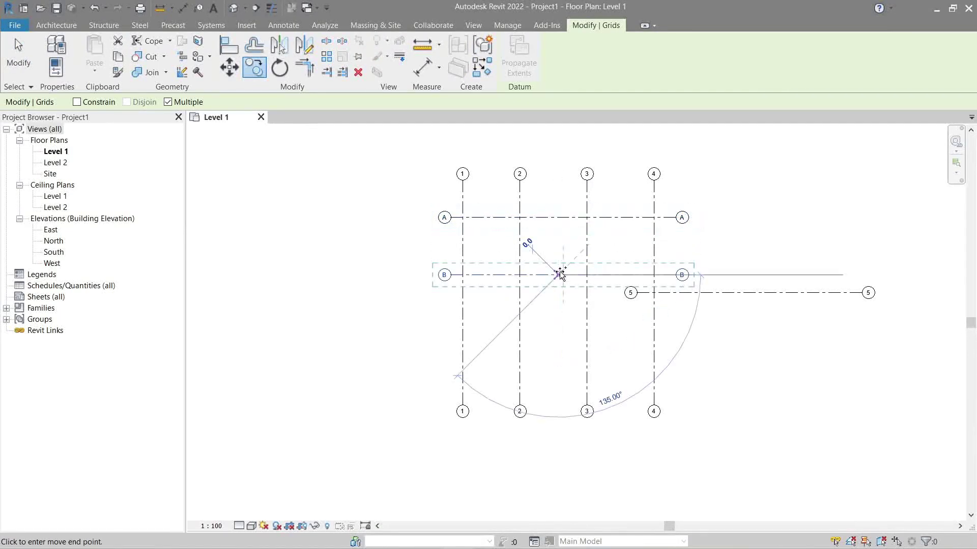
left_click(560, 332)
left_click(561, 380)
key("Escape")
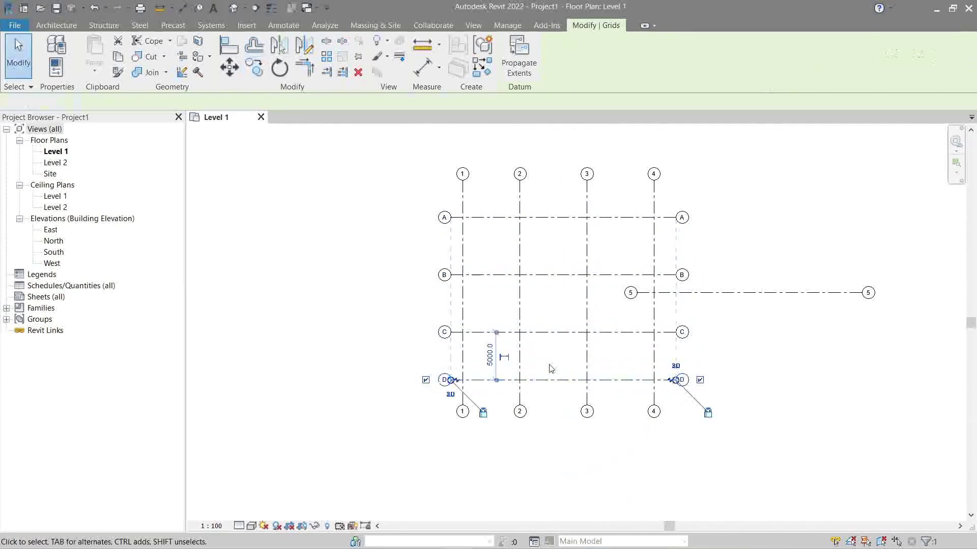
key("Escape")
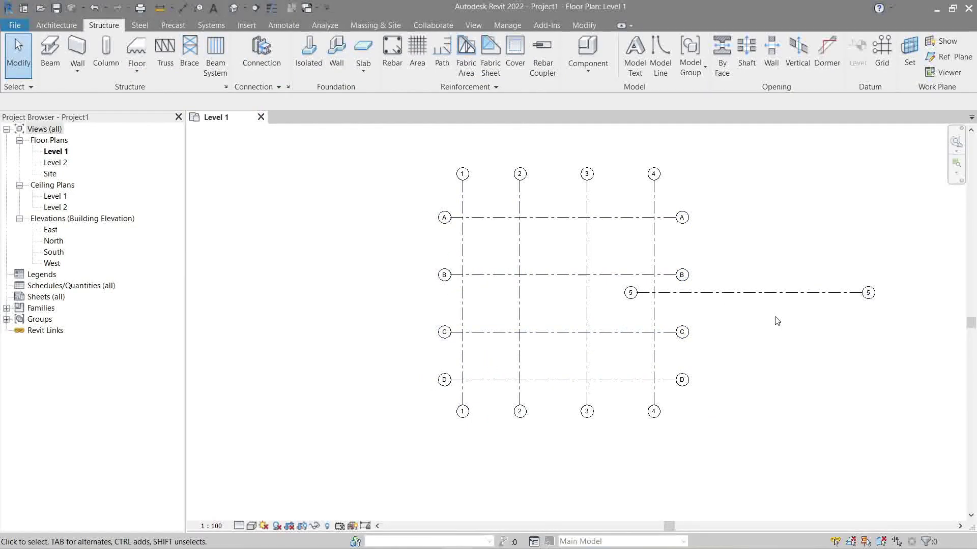
left_click_drag(774, 317, 738, 271)
- Delete the leftover horizontal grid 5 with DE and recentre the grid layout
key("d")
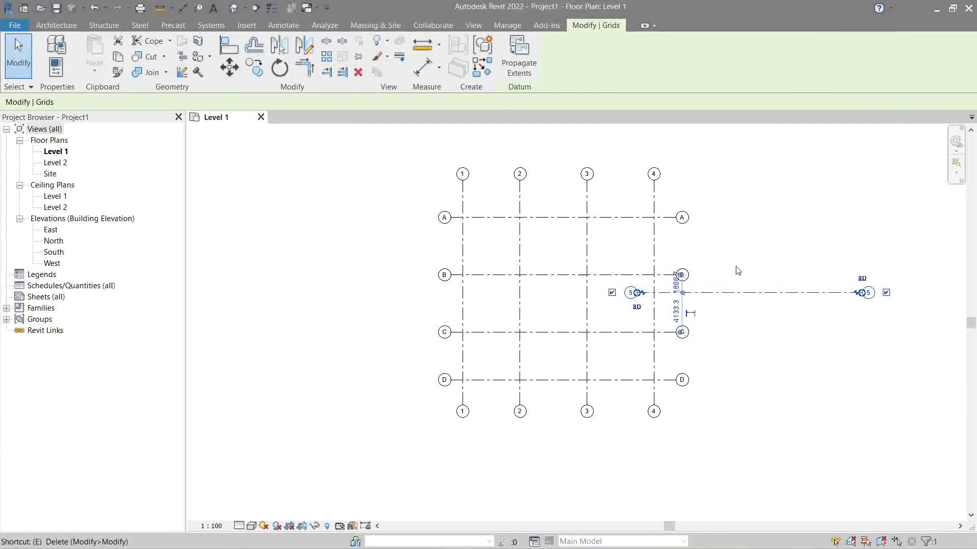
key("e")
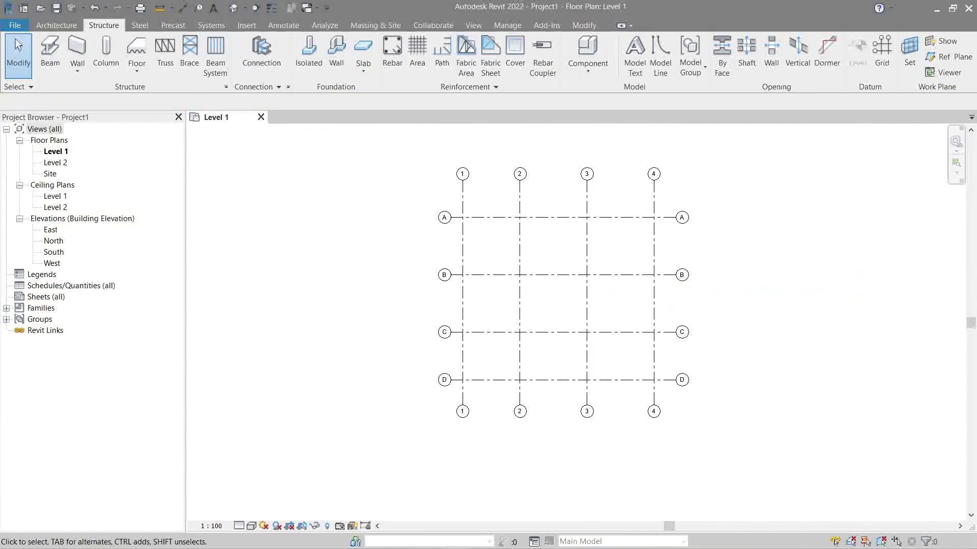
middle_click_drag(781, 312, 751, 321)
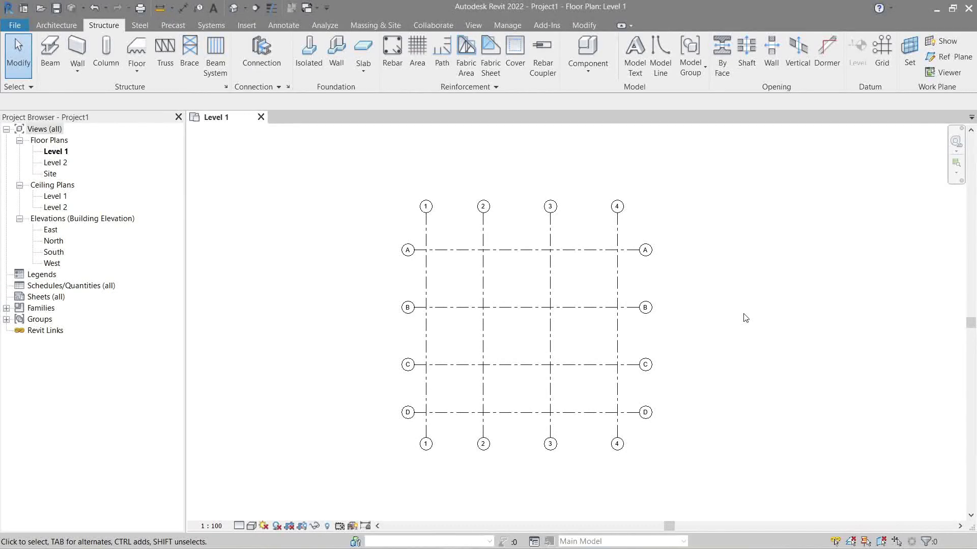